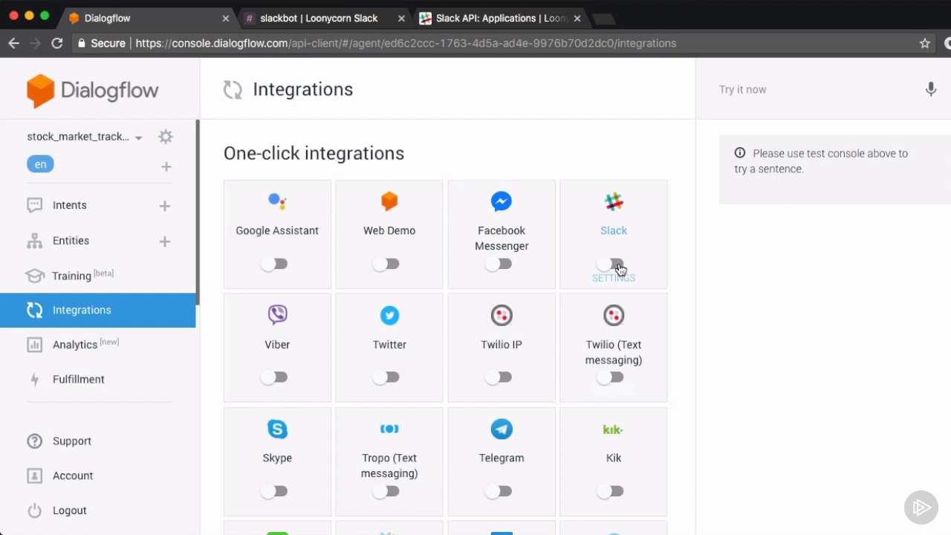
# Enable the Slack integration and fill in its client ID, client secret and verification token from the Slack app's credentials
pyautogui.click(616, 265)
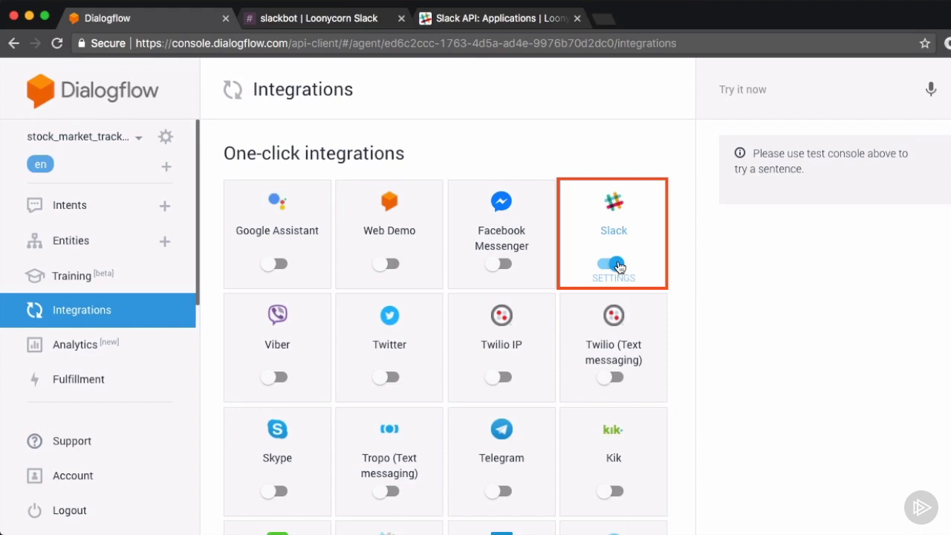
pyautogui.click(617, 266)
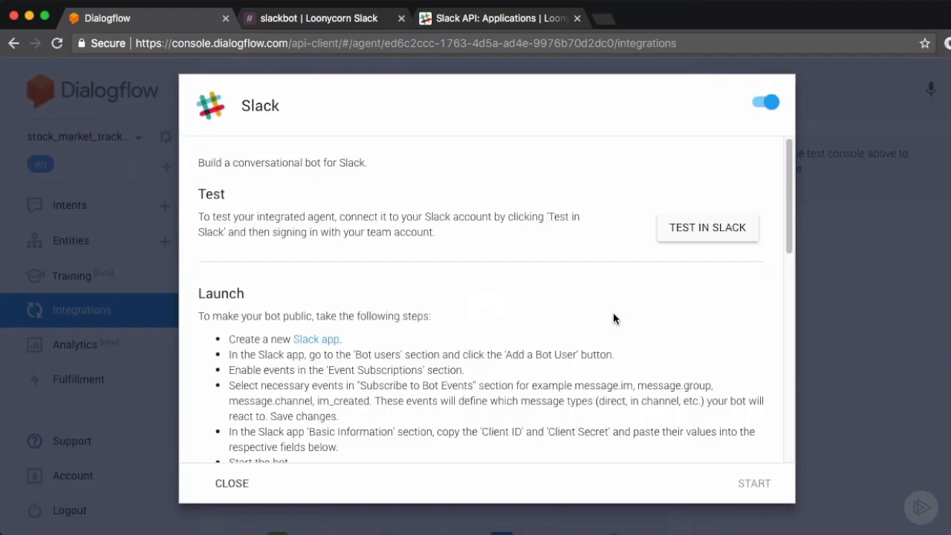
pyautogui.scroll(-5, 614, 313)
pyautogui.scroll(-3, 614, 319)
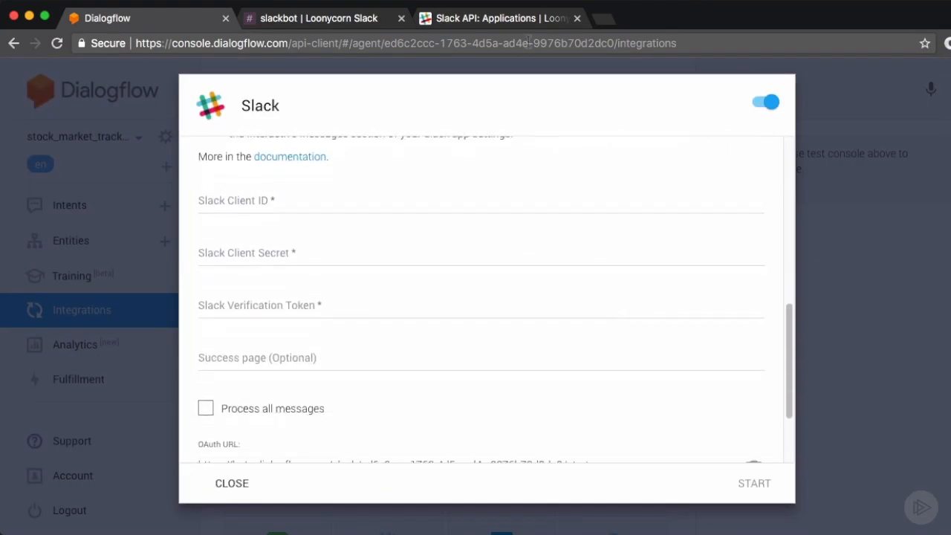
pyautogui.click(461, 29)
pyautogui.doubleClick(468, 232)
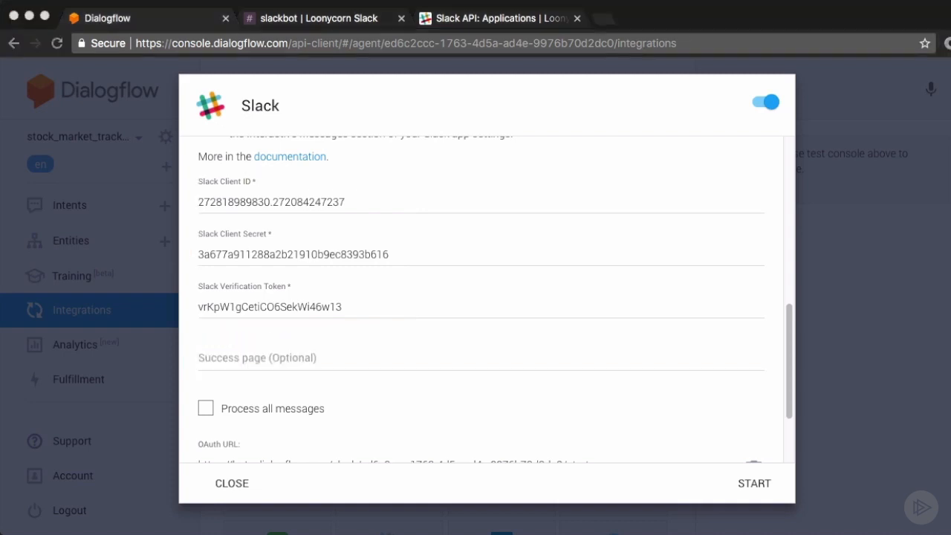
# Copy the Slack integration's OAuth URL and Events Request URL, and start the bot
pyautogui.scroll(-3, 520, 283)
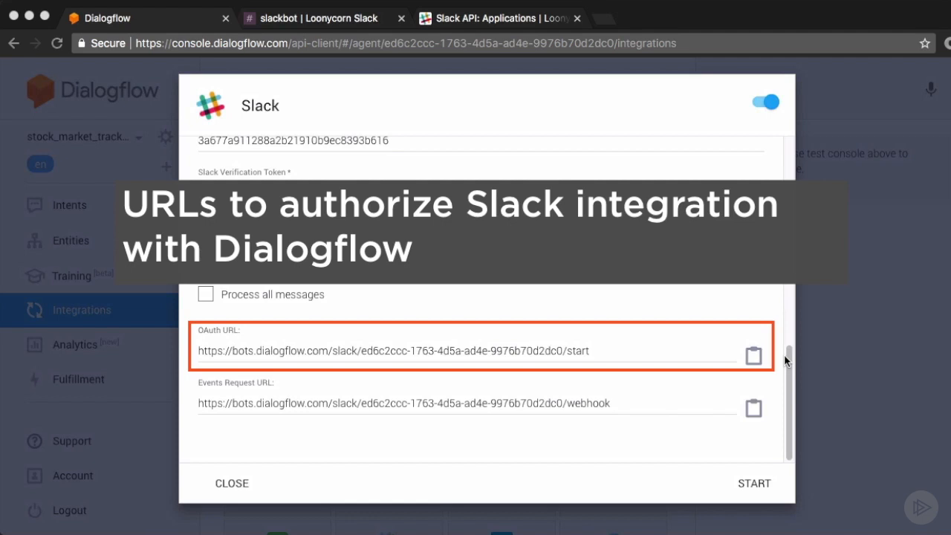
pyautogui.click(754, 355)
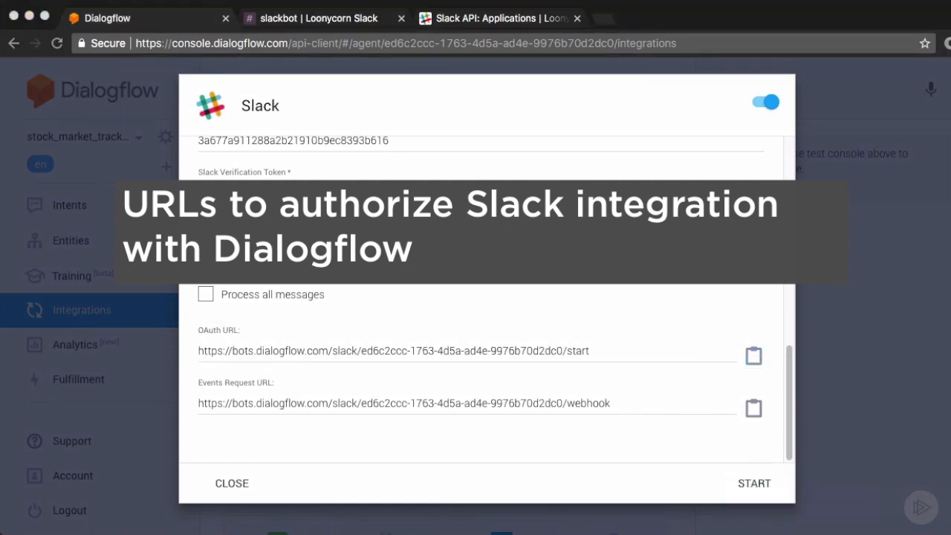
pyautogui.click(754, 408)
pyautogui.click(754, 483)
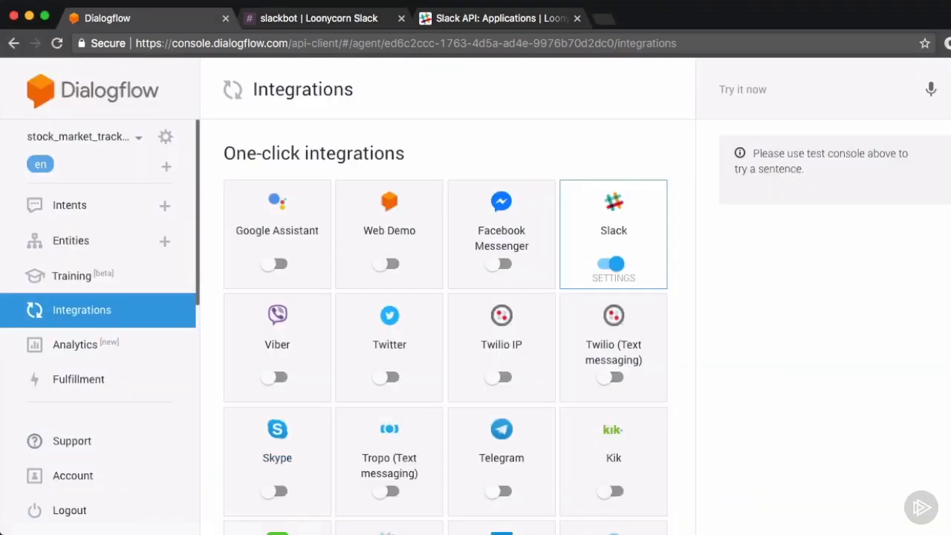
# Switch to the Slack API site, add the Dialogflow OAuth URL as a redirect URL under OAuth & Permissions, and save it
pyautogui.click(498, 18)
pyautogui.scroll(5, 509, 209)
pyautogui.click(182, 347)
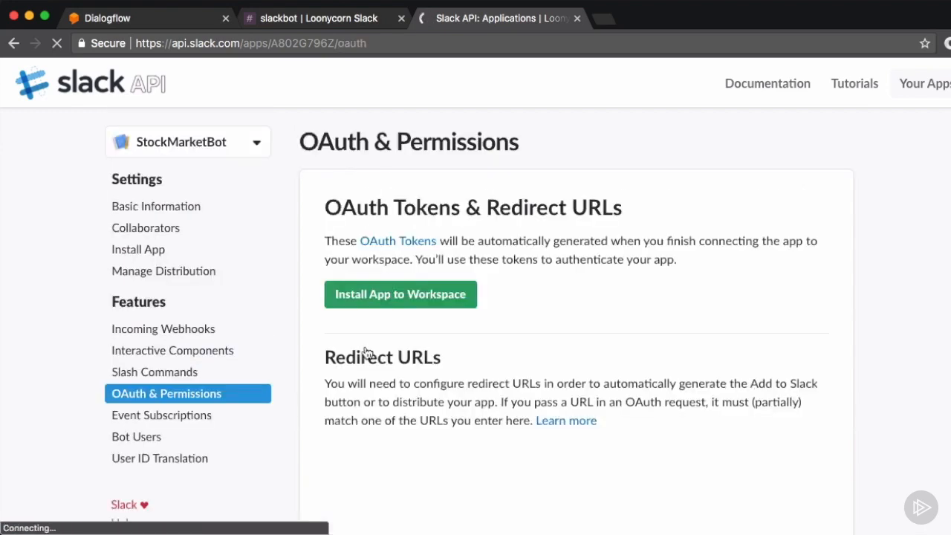
pyautogui.scroll(-3, 397, 355)
pyautogui.click(397, 339)
pyautogui.press('super+v')
pyautogui.click(798, 299)
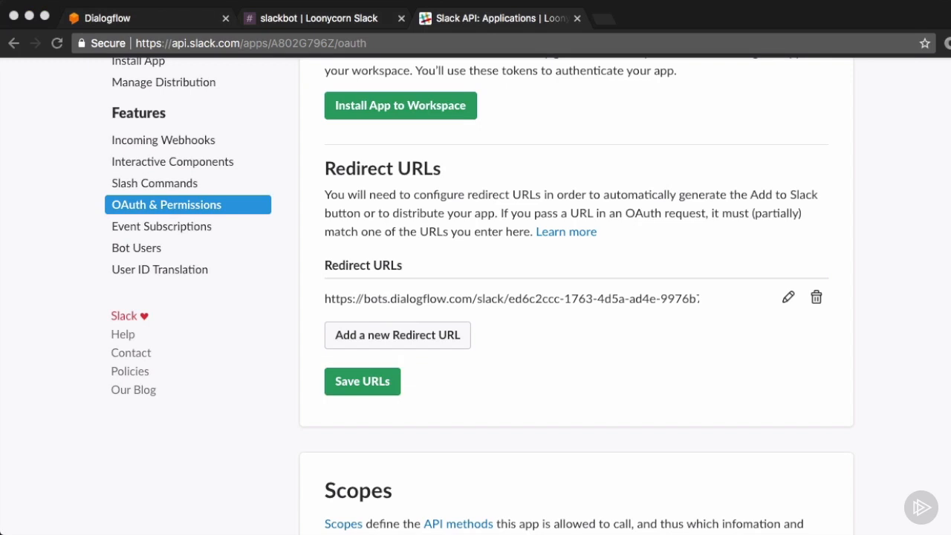
pyautogui.click(362, 381)
# Enable event subscriptions for StockMarketBot with the Dialogflow webhook address as the request URL, and save the changes
pyautogui.click(162, 226)
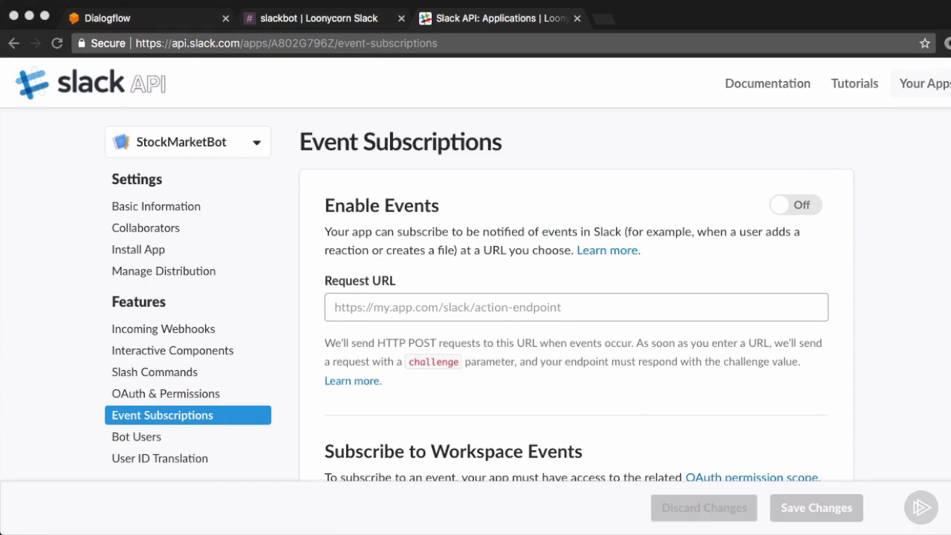
pyautogui.click(416, 314)
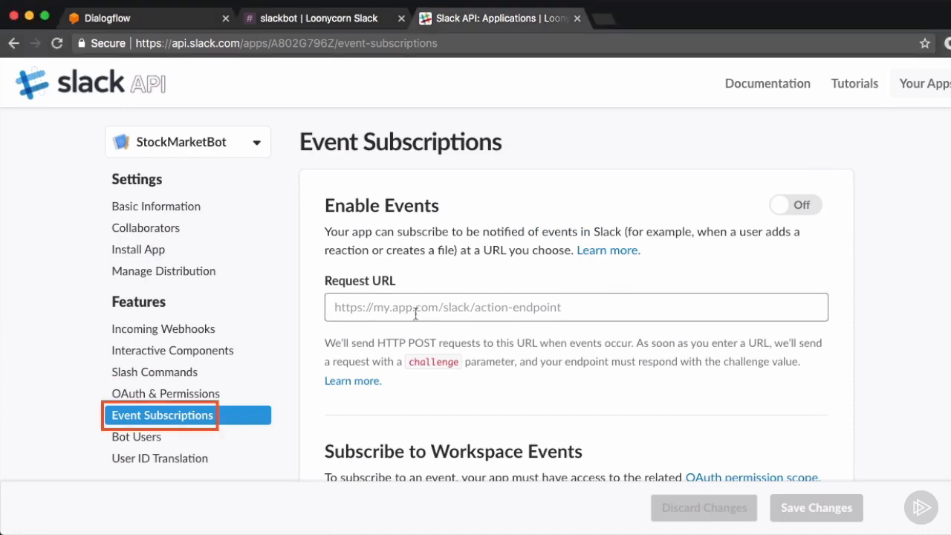
pyautogui.press('super+v')
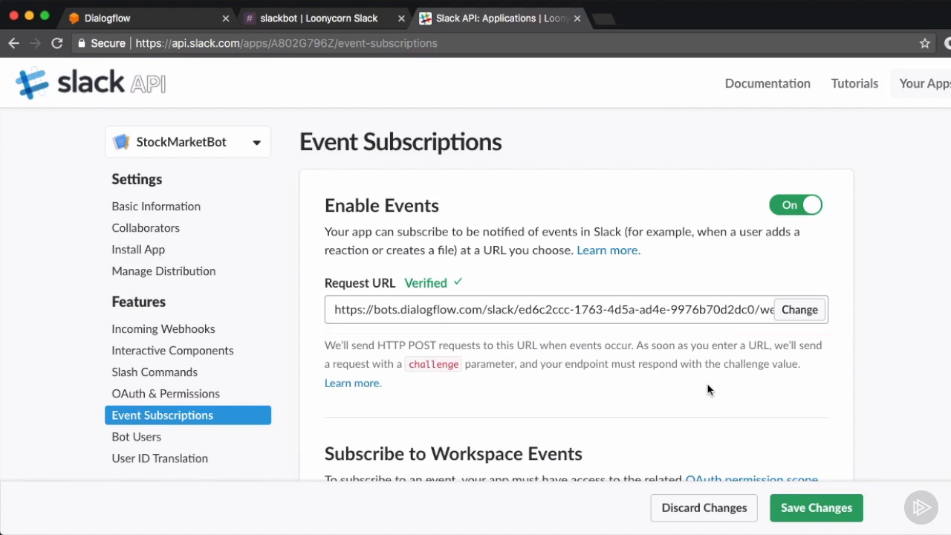
pyautogui.click(816, 508)
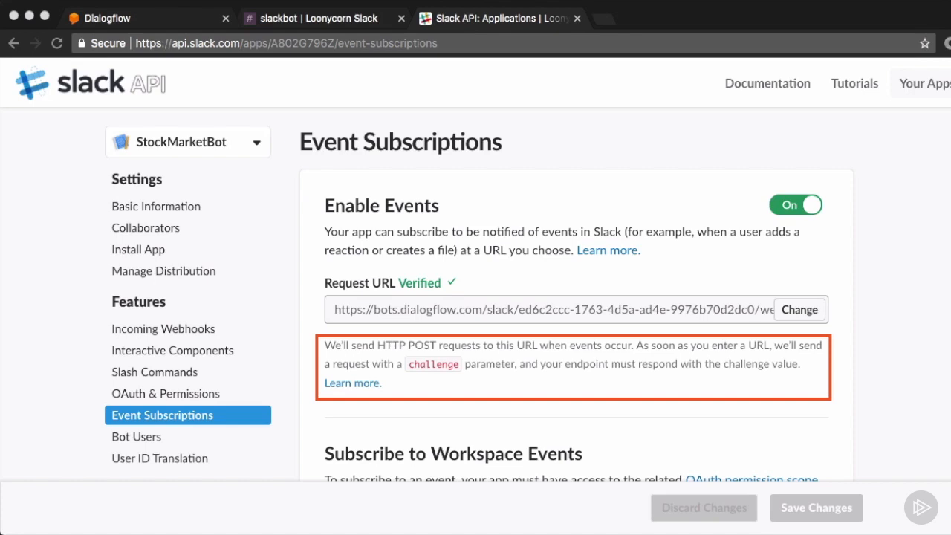
# Add StockMarketBot to the Loonycorn workspace from the distribution settings and authorize its access
pyautogui.click(171, 271)
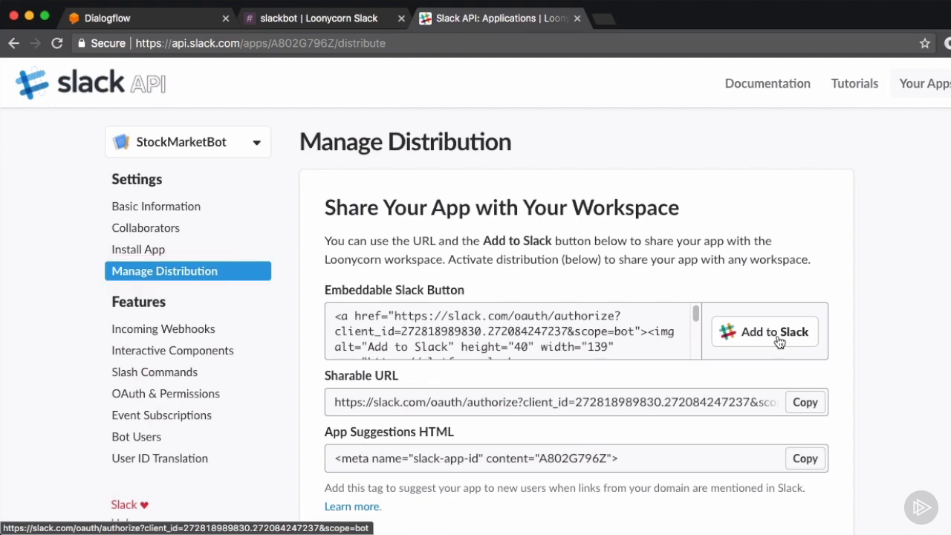
pyautogui.scroll(-5, 735, 344)
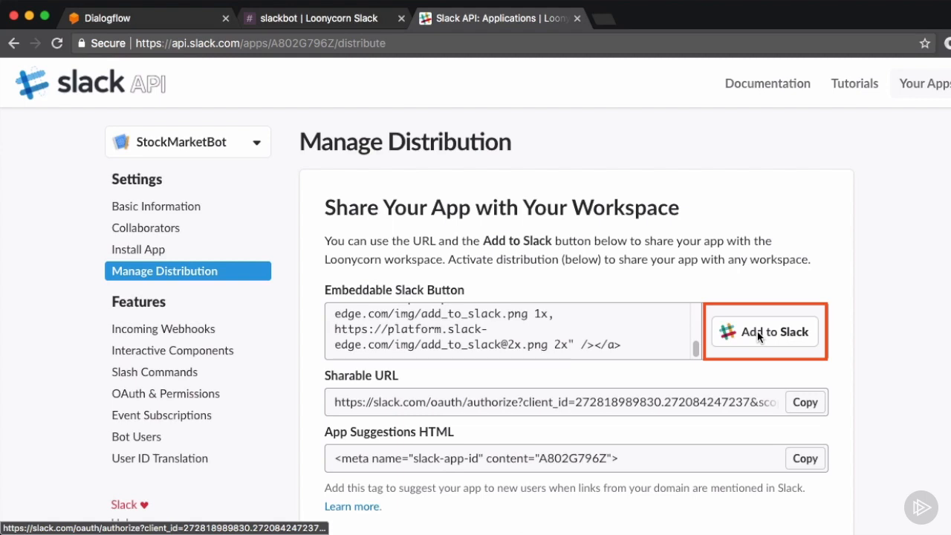
pyautogui.click(758, 332)
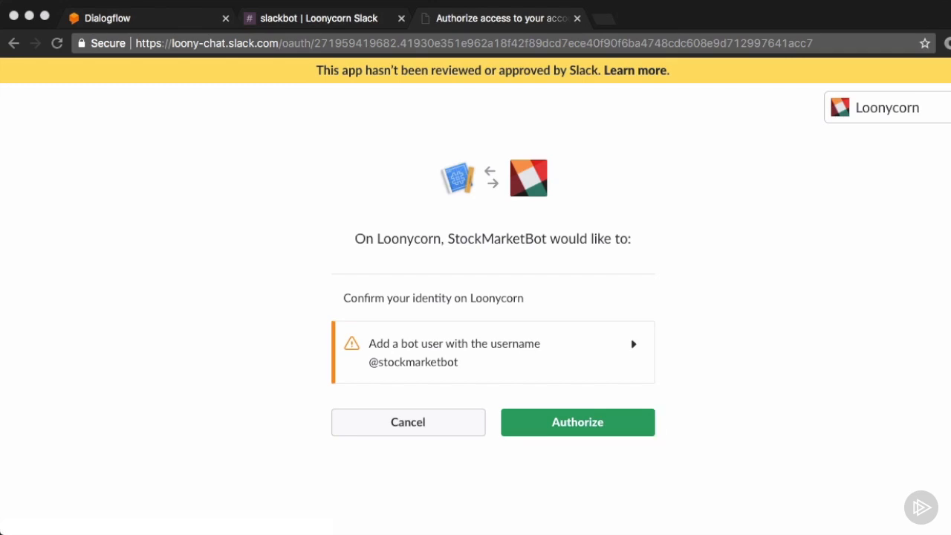
pyautogui.click(578, 422)
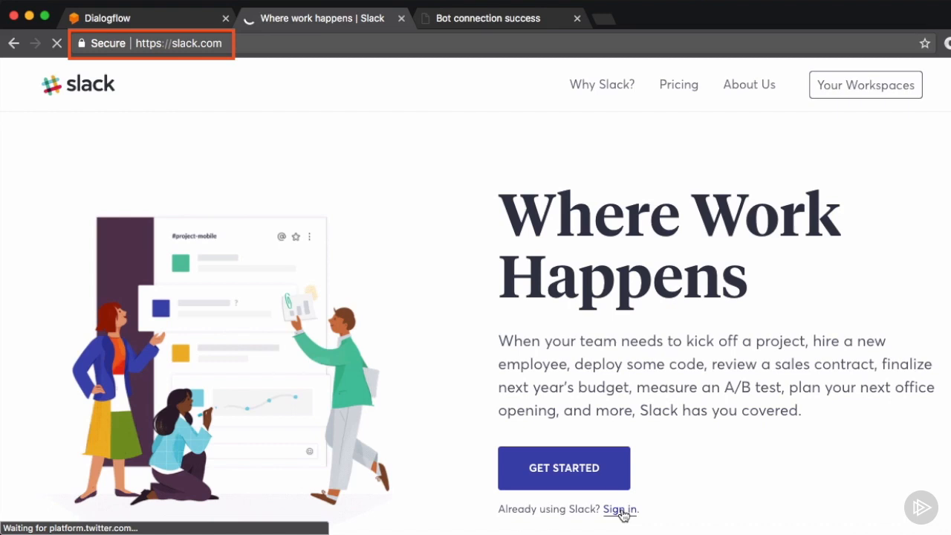
# Sign in to the Slack workspace loony-chat.slack.com
pyautogui.click(622, 511)
pyautogui.write('loony-chat')
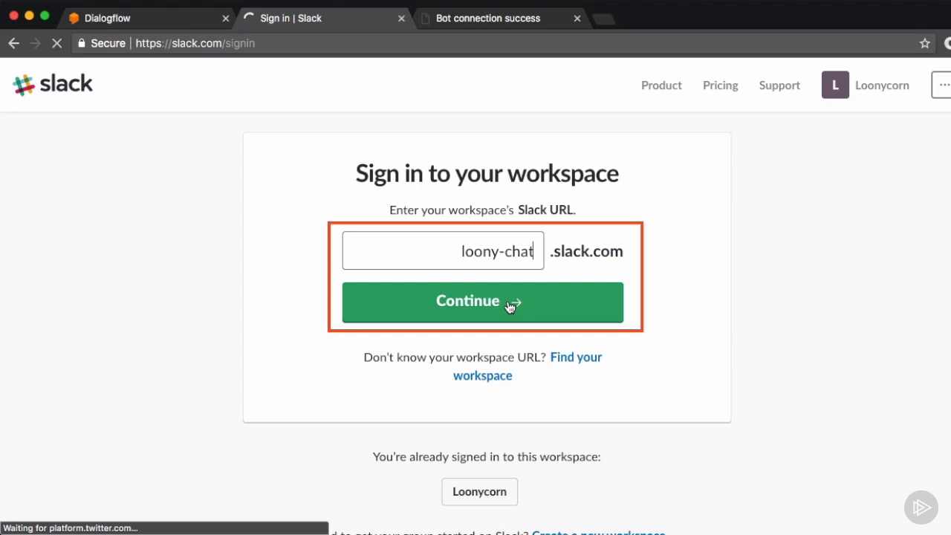
pyautogui.click(510, 305)
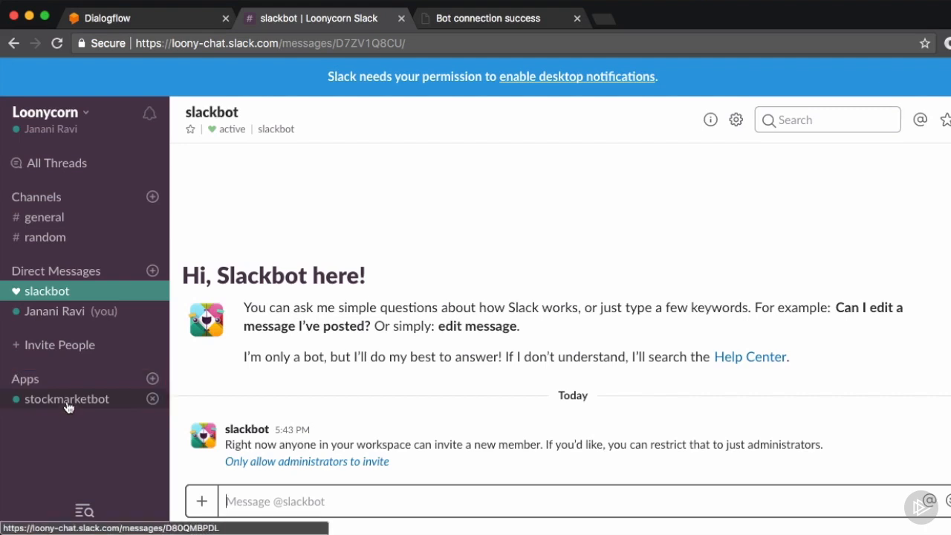
# Send the direct message "tell me about amazon" to the stockmarketbot app
pyautogui.click(66, 400)
pyautogui.write('tell me about amazon')
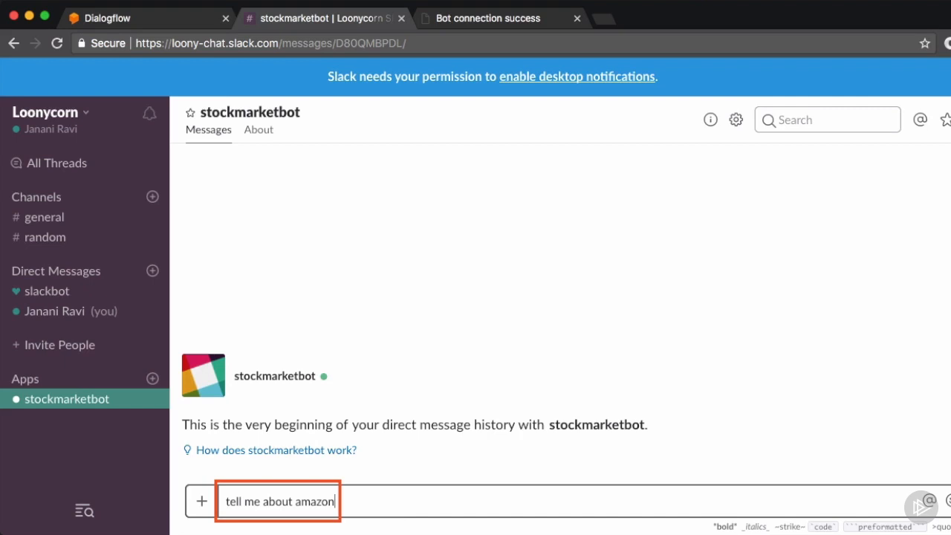
pyautogui.press('Return')
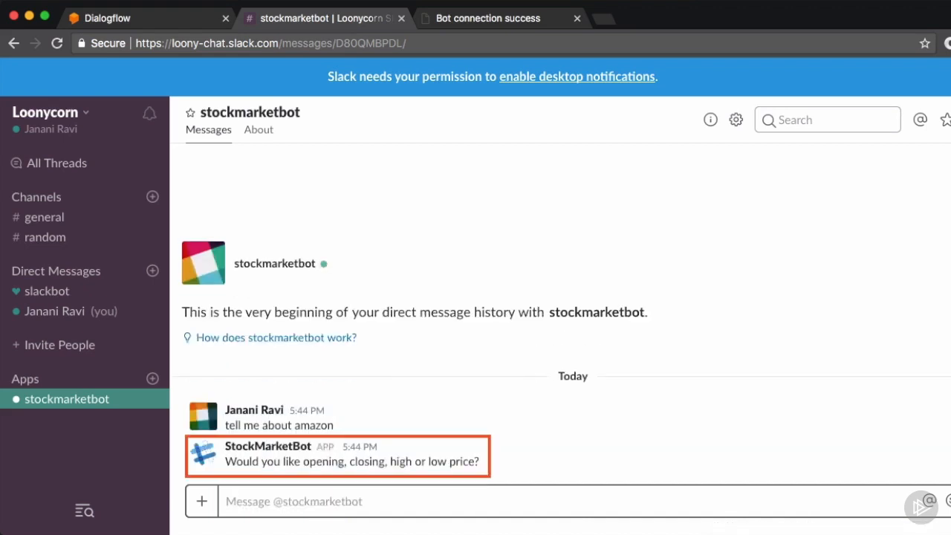
# Answer the bot's follow-up questions with "opening" for the price type and "yesterday" for the date
pyautogui.write('opening')
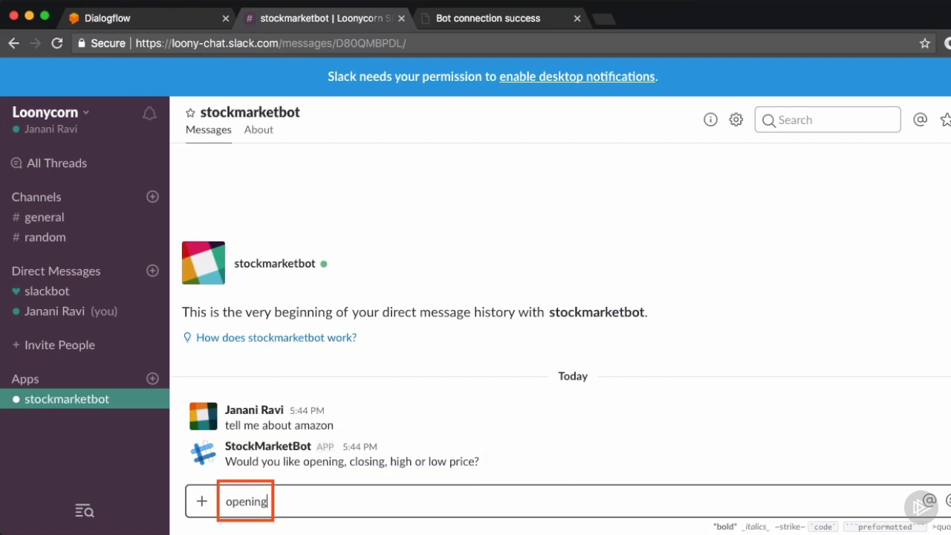
pyautogui.press('Return')
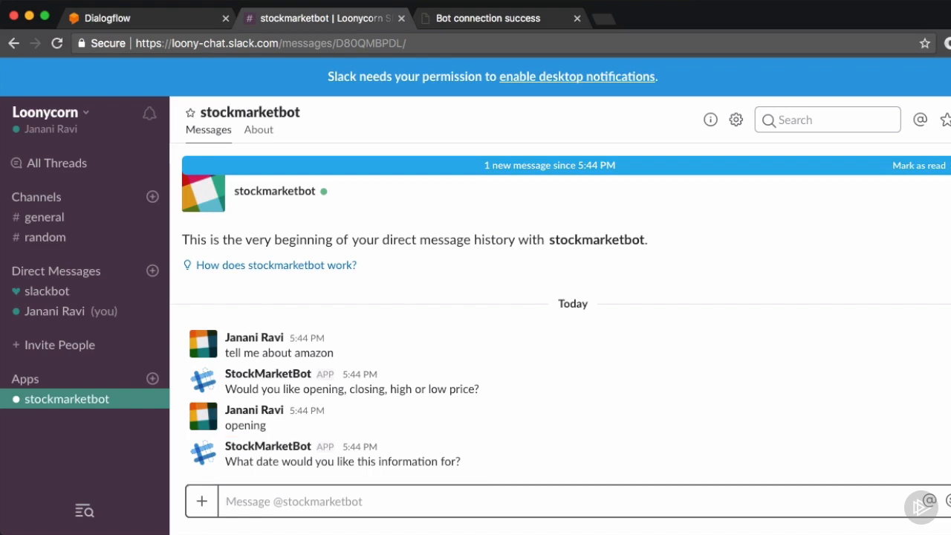
pyautogui.write('yesterday')
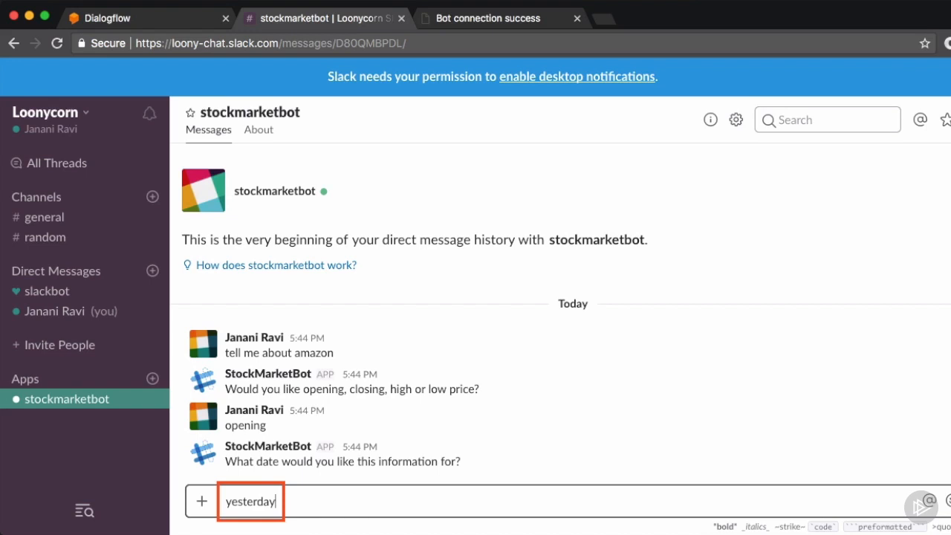
pyautogui.press('Return')
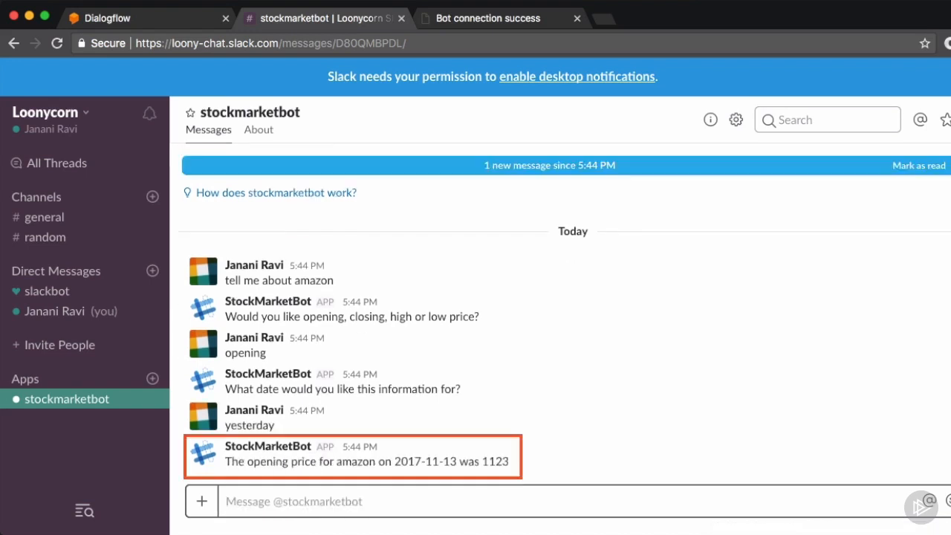